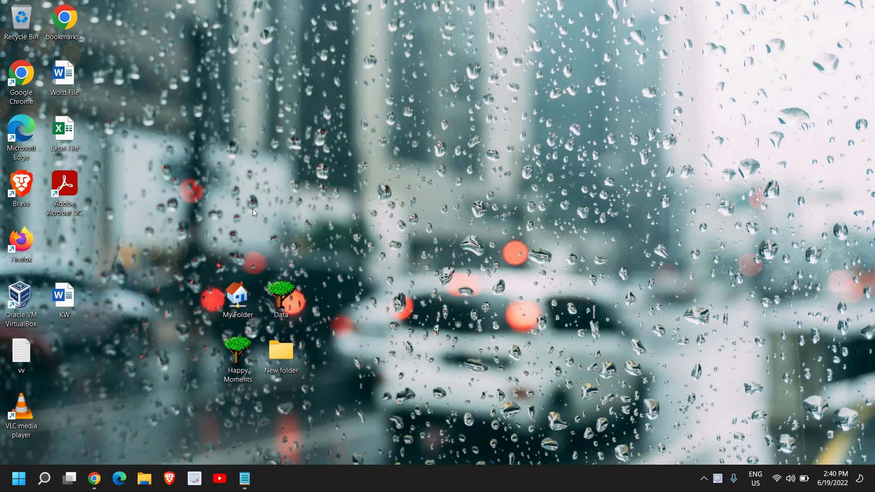
# - Search for 'control Panel' from Start and open Control Panel from the results
pyautogui.click(44, 479)
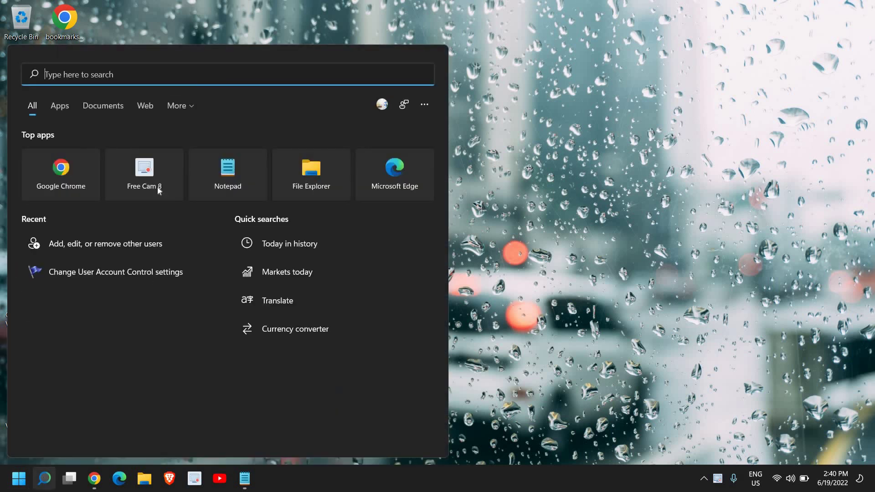
pyautogui.write('control Panel')
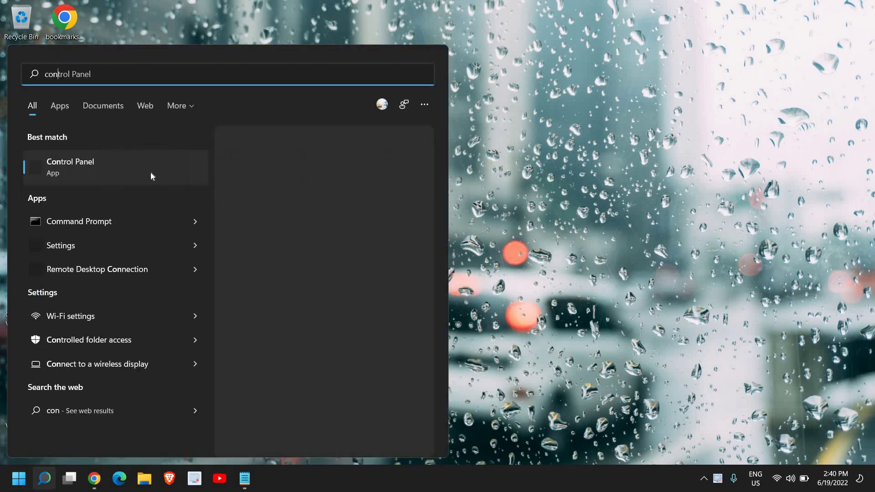
pyautogui.click(123, 174)
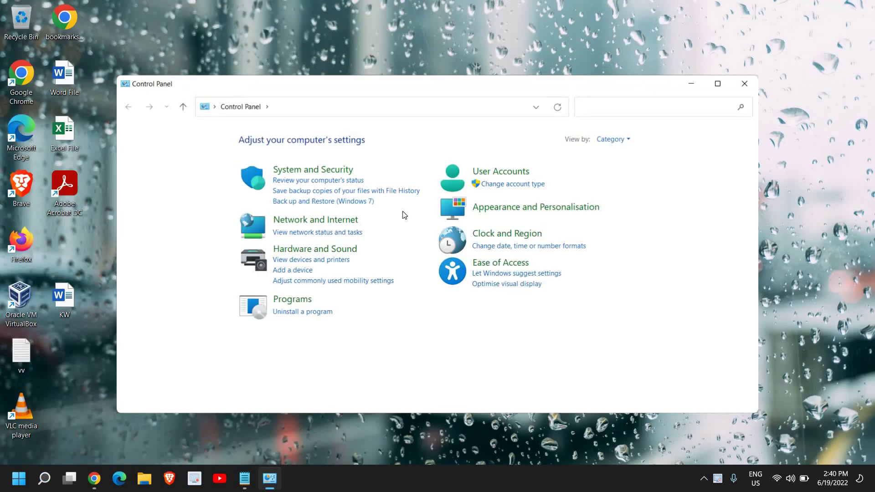
# - Maximize Control Panel and switch its view to small icons
pyautogui.click(716, 85)
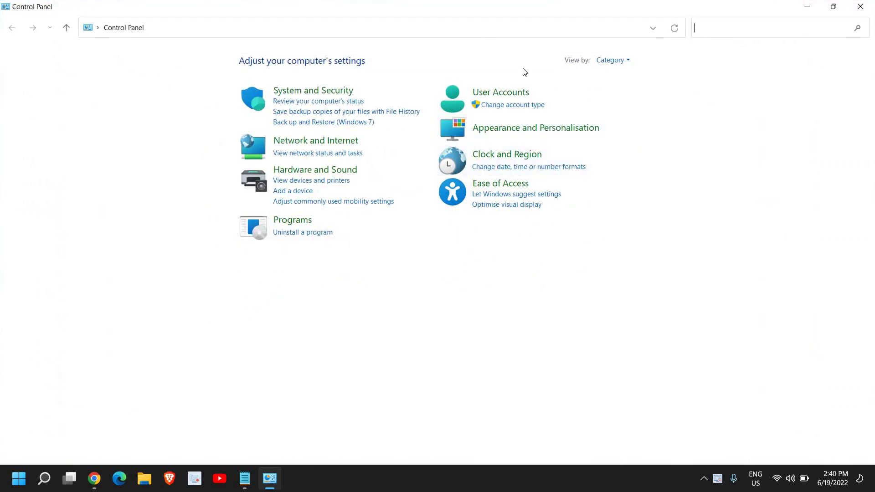
pyautogui.click(617, 67)
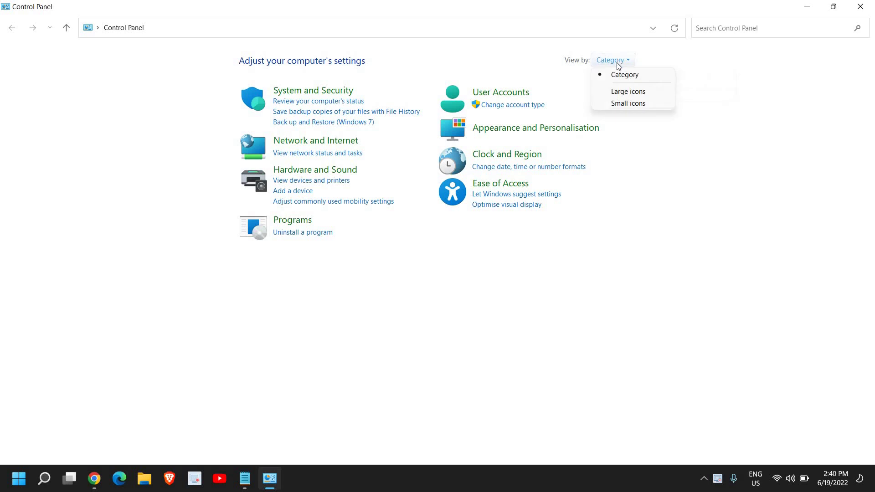
pyautogui.click(620, 104)
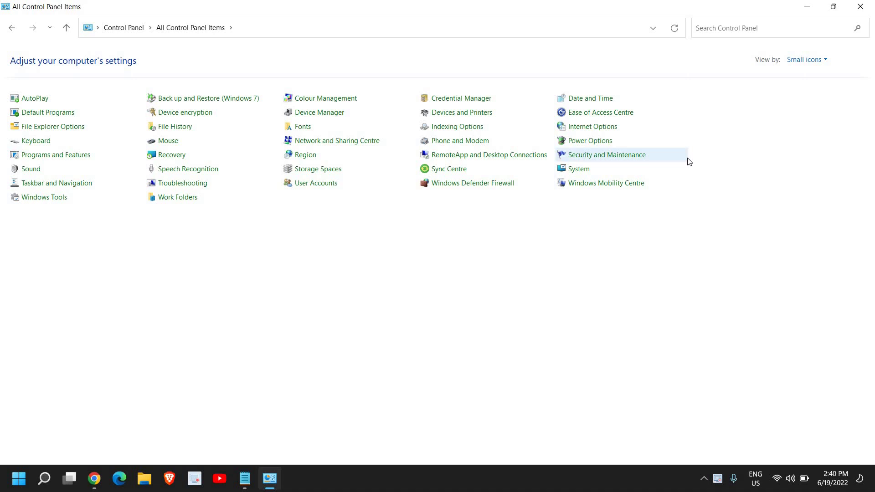
pyautogui.press('alt')
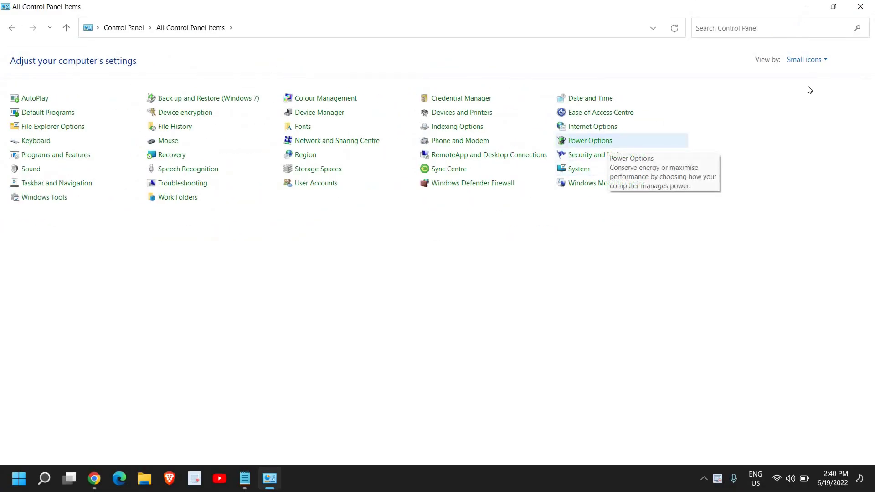
# - Switch Control Panel to Large icons view and open Power Options
pyautogui.click(820, 60)
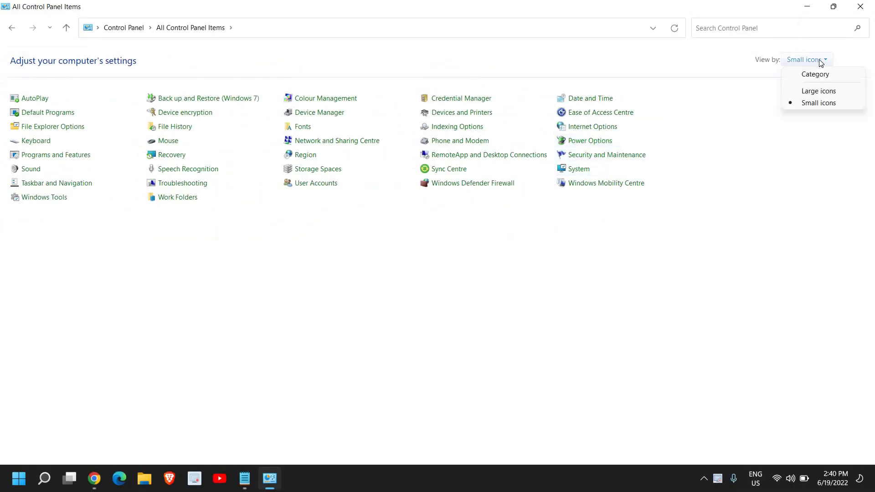
pyautogui.click(814, 92)
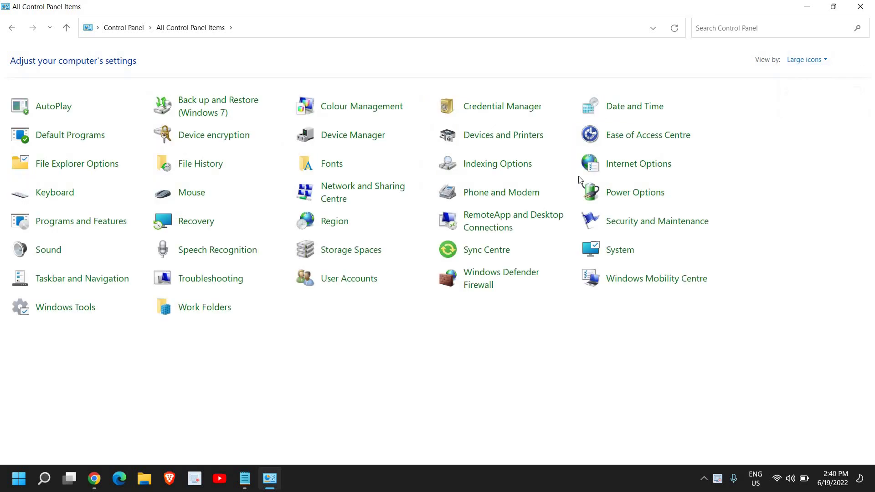
pyautogui.click(629, 194)
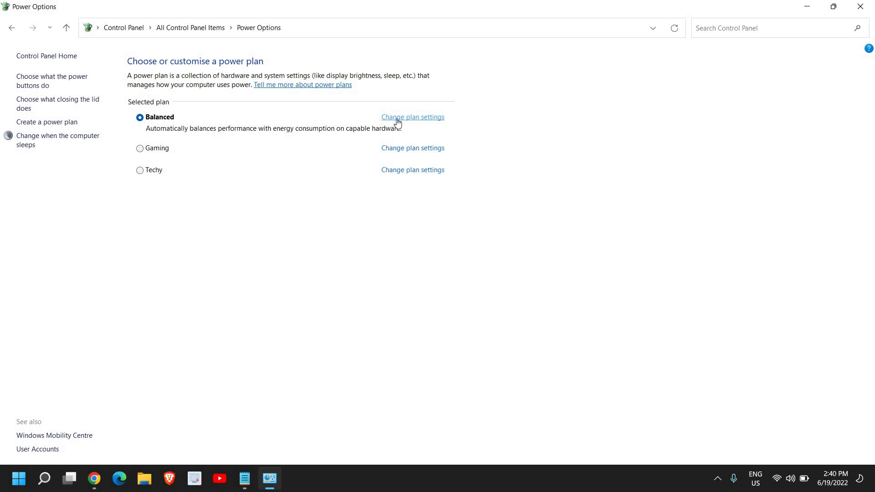
# - Open Change plan settings for the Balanced power plan
pyautogui.click(396, 119)
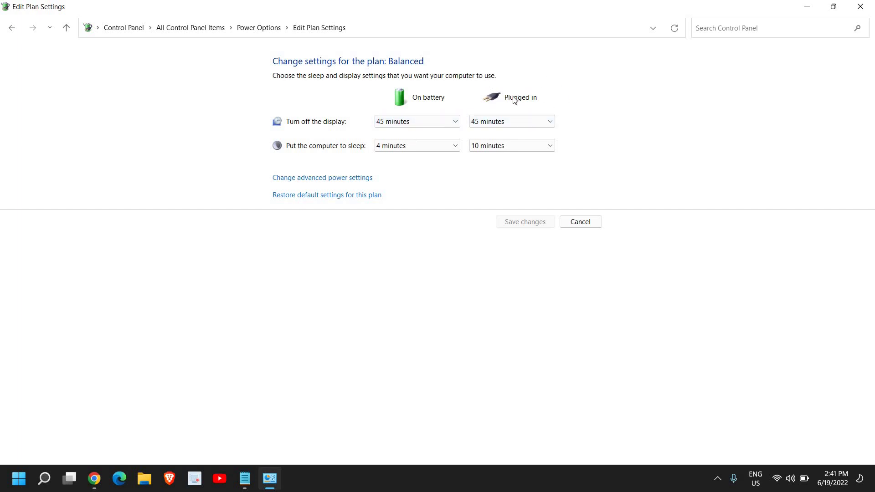
pyautogui.click(507, 127)
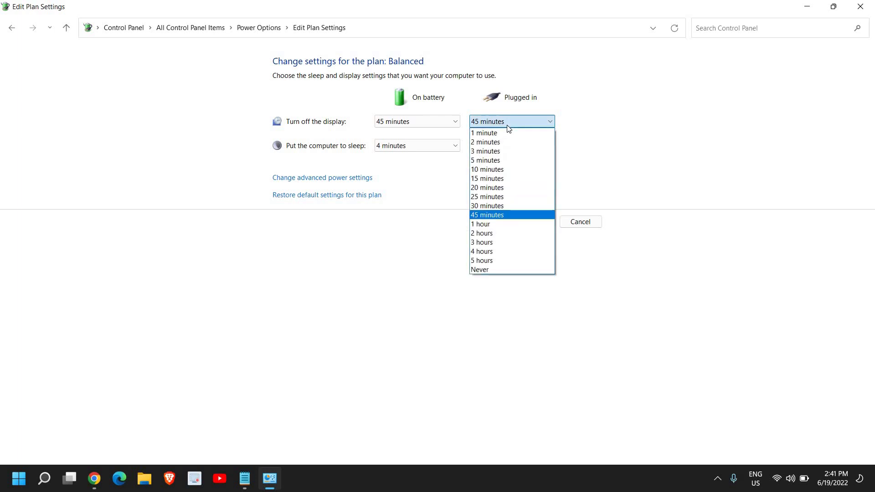
pyautogui.click(508, 128)
pyautogui.click(417, 123)
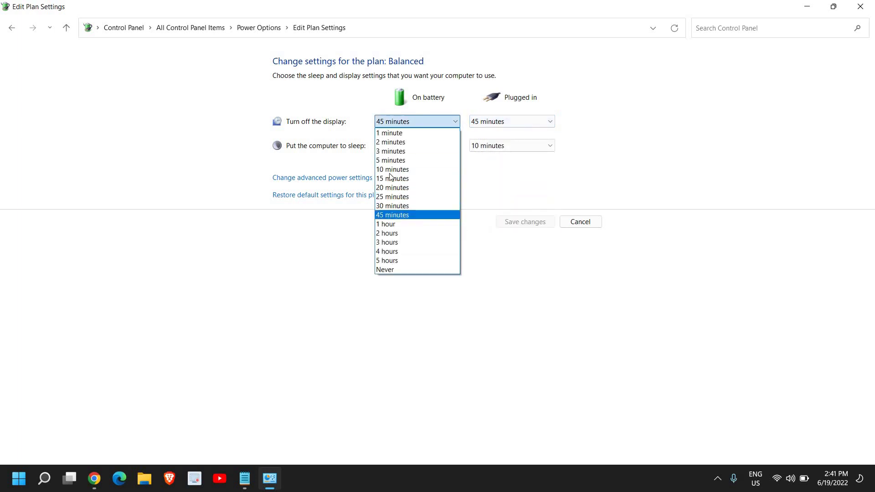
pyautogui.click(513, 127)
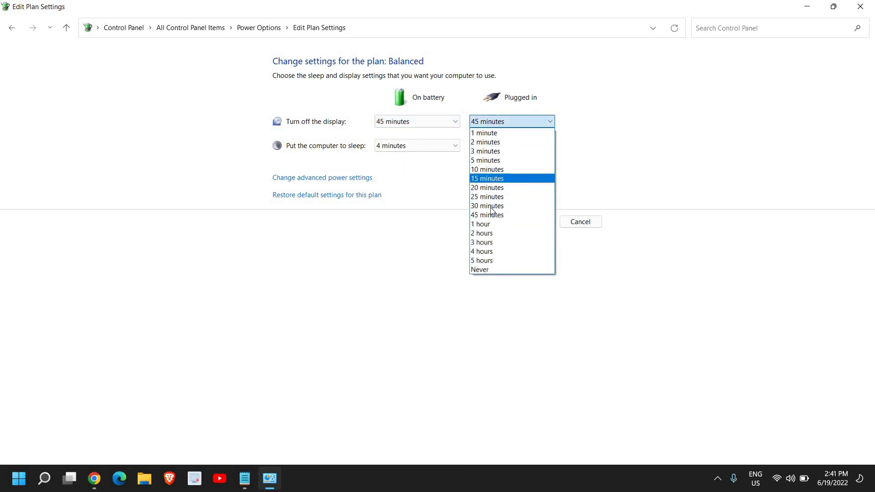
pyautogui.click(650, 152)
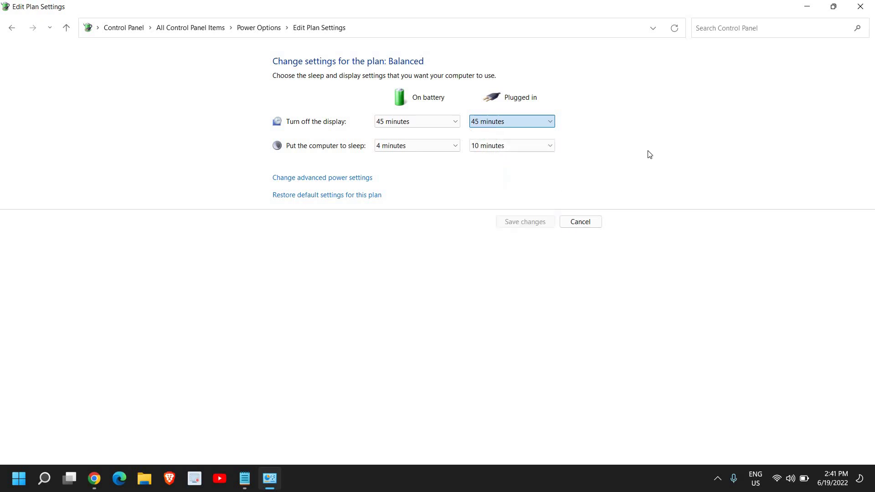
# - Set Put the computer to sleep to 45 minutes for on battery and plugged in
pyautogui.click(412, 149)
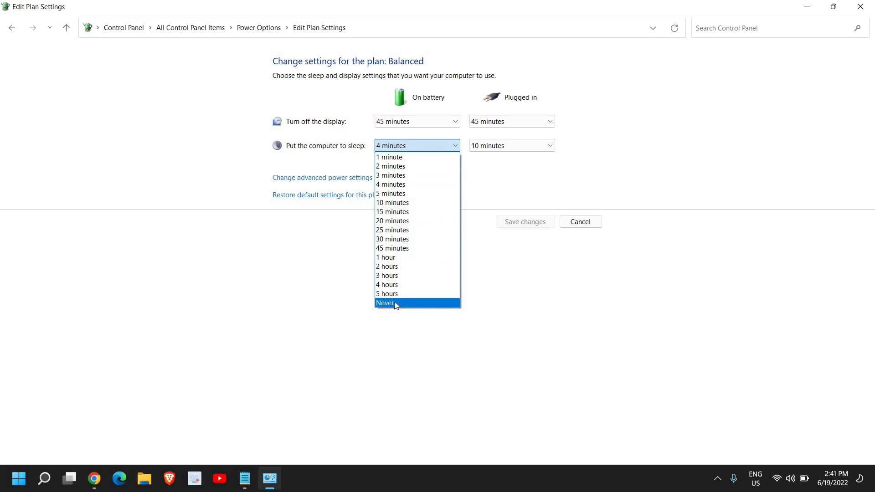
pyautogui.click(521, 152)
pyautogui.click(506, 149)
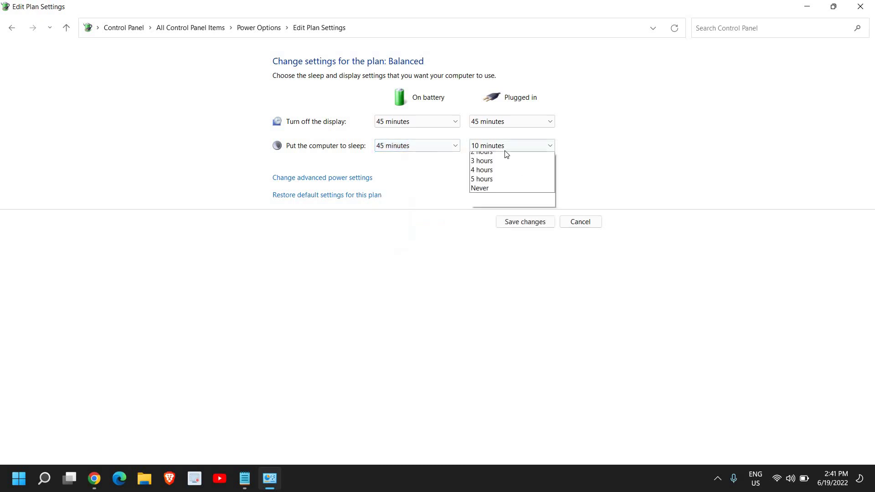
pyautogui.click(485, 240)
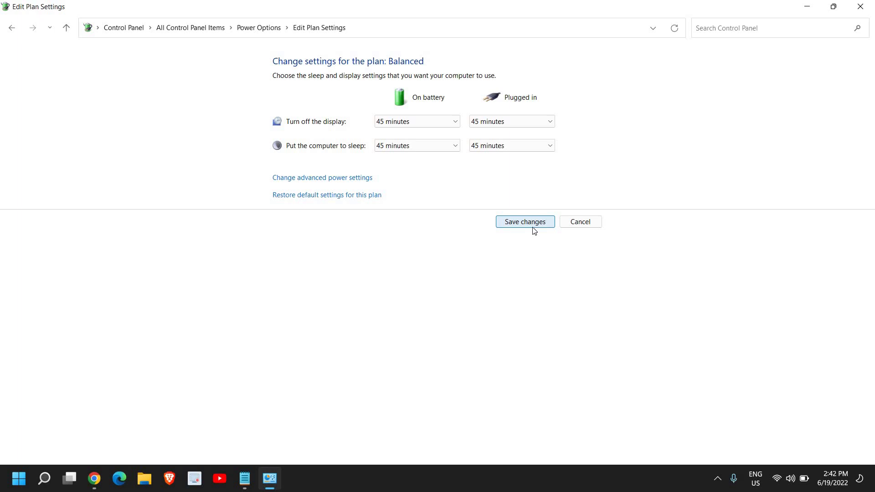
# - Minimize the Control Panel window to reveal the desktop
pyautogui.click(807, 7)
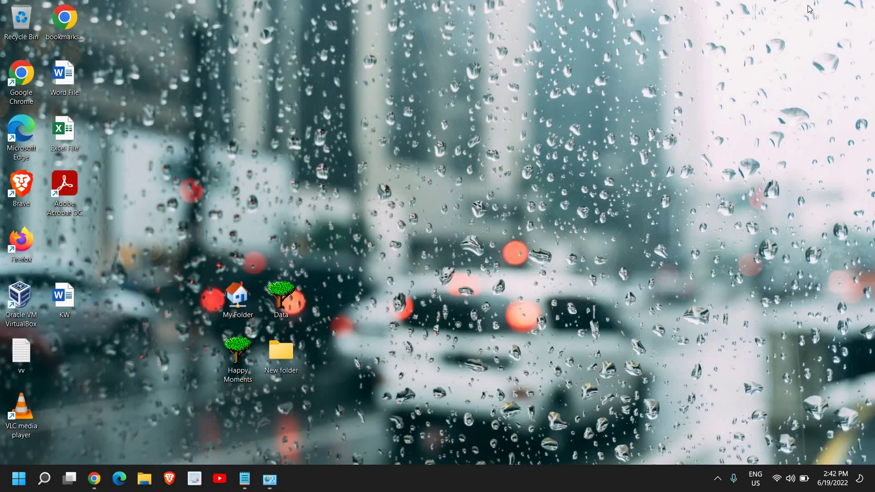